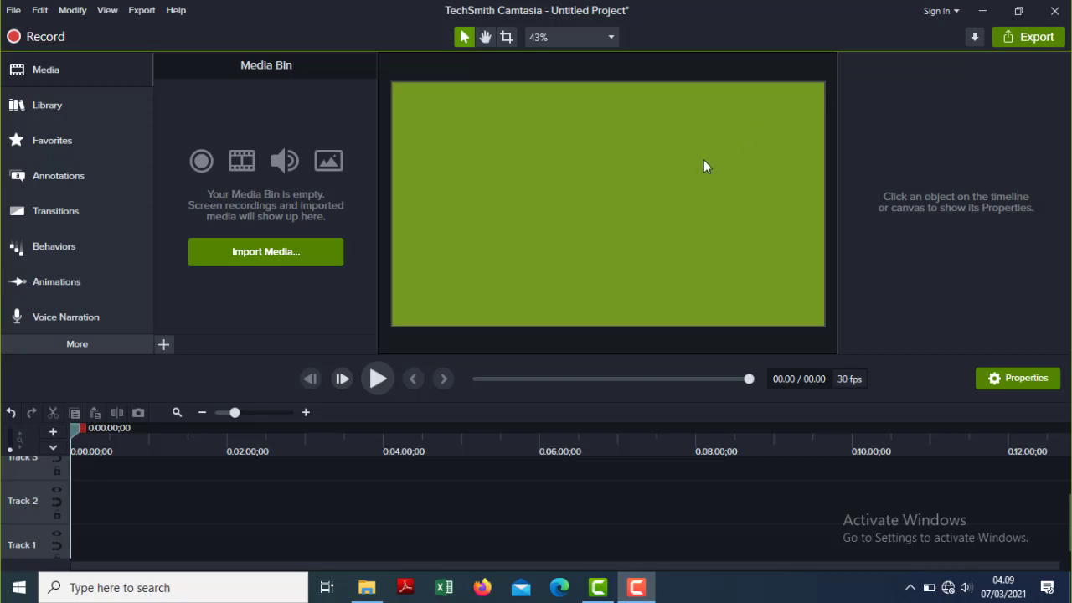
click(984, 11)
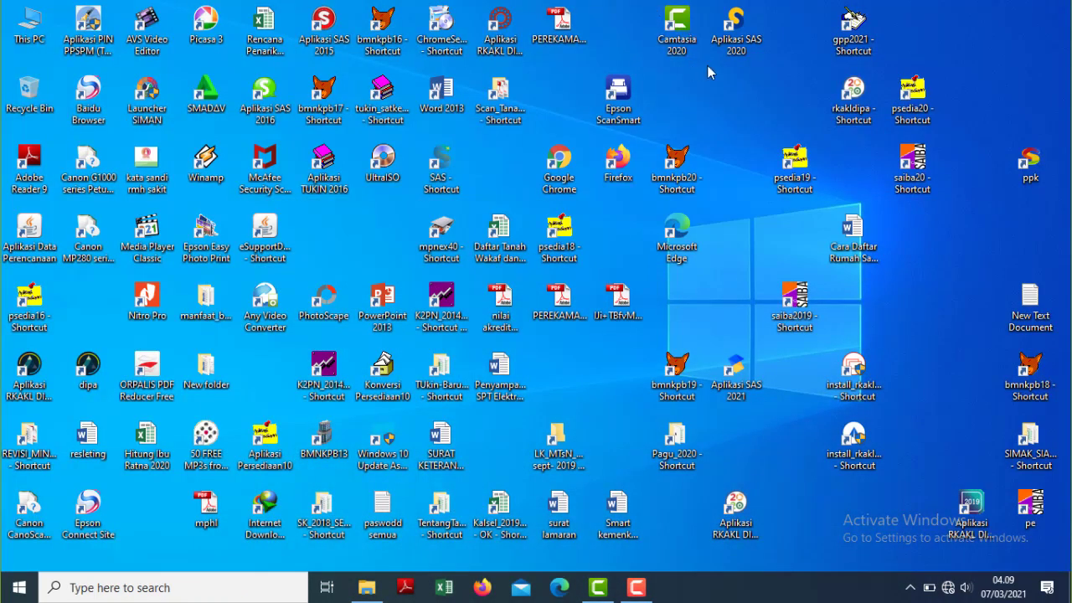
right_click(680, 25)
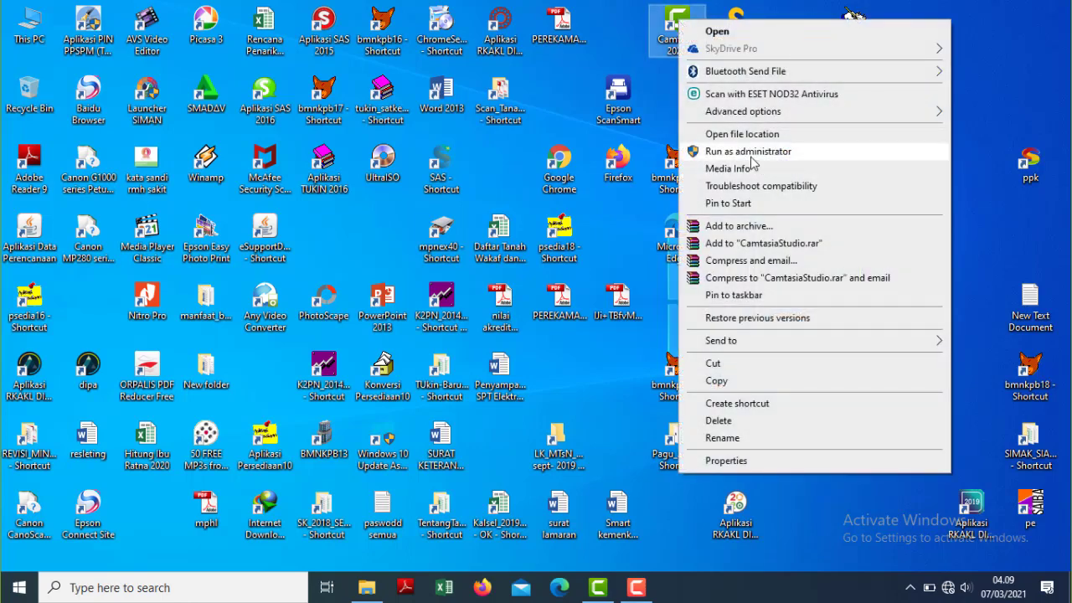
click(623, 56)
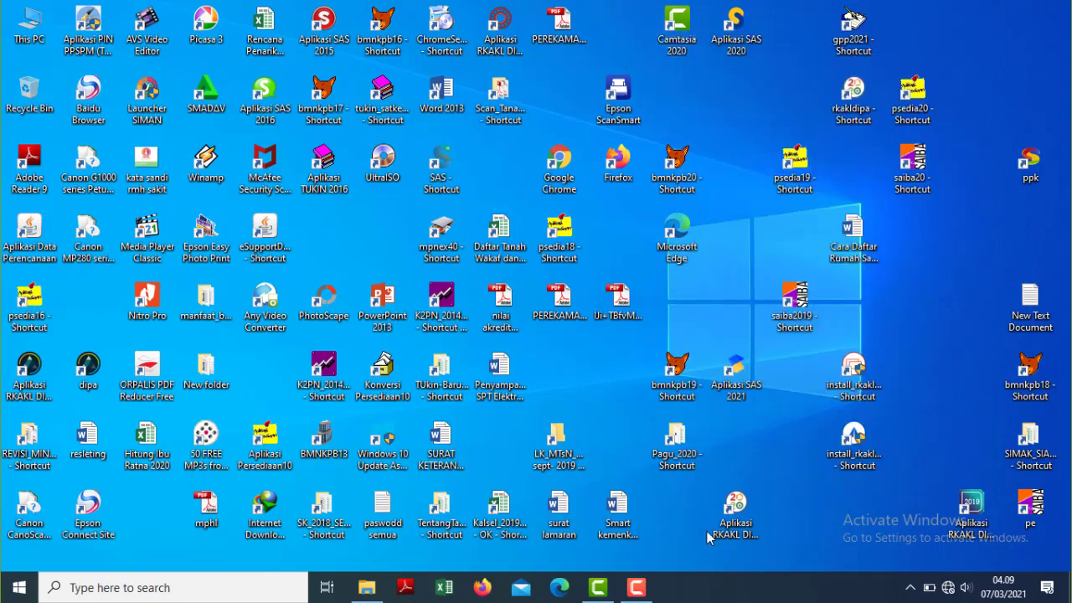
click(600, 589)
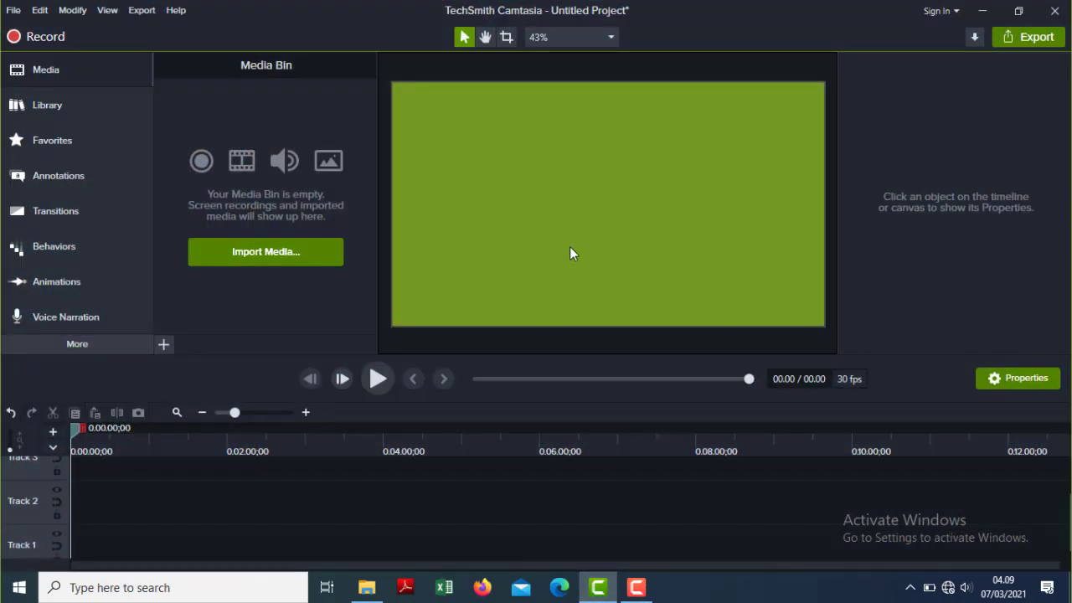
Import the video file Video Ikan Khalifi from the videoku folder into the Media Bin
click(317, 257)
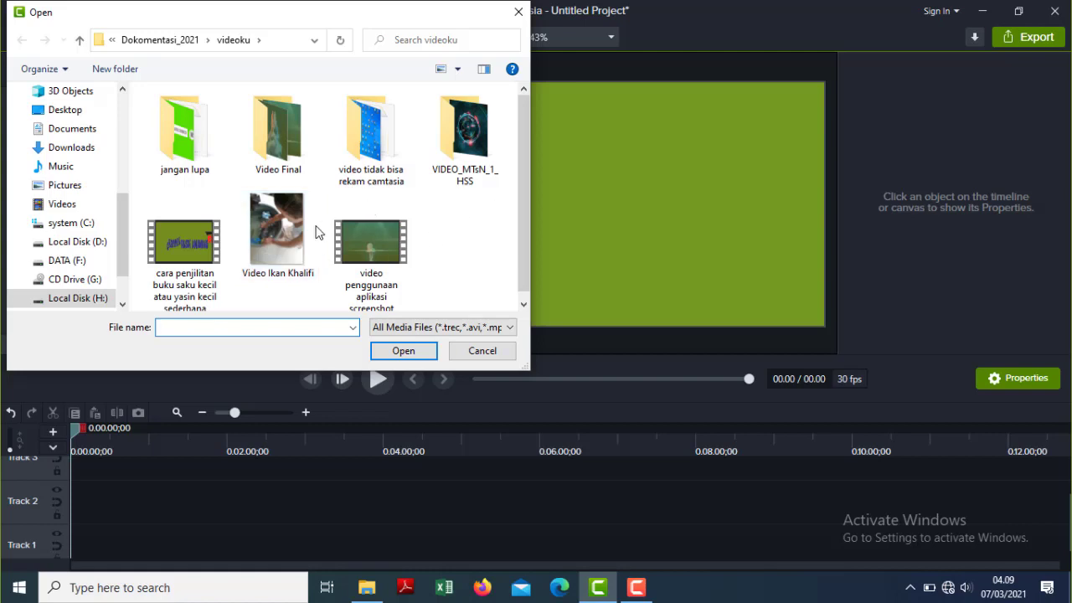
click(262, 220)
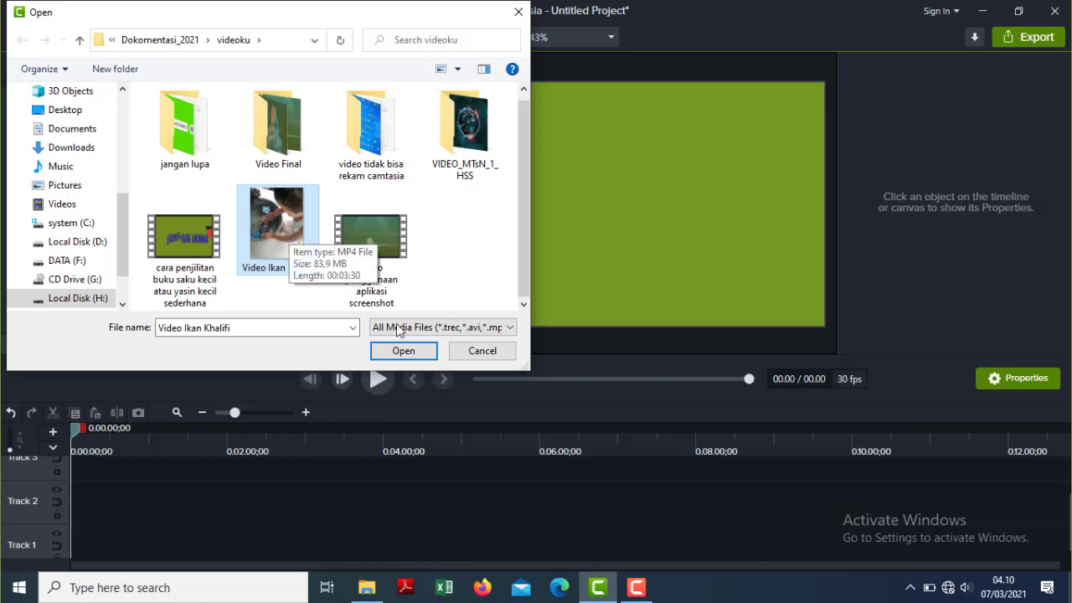
click(420, 352)
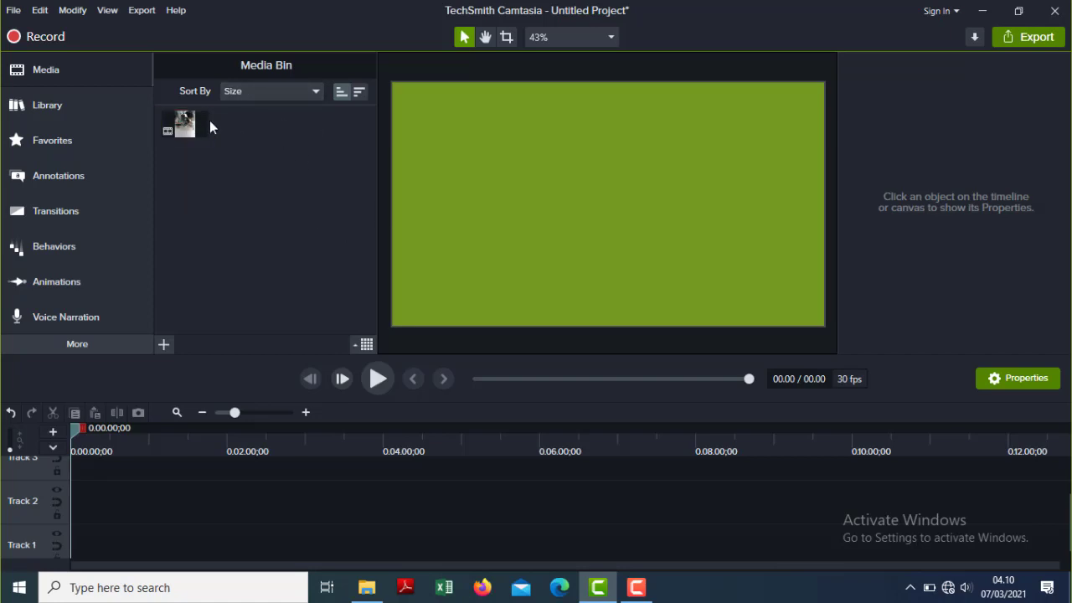
Place the imported video on Track 1 at the start of the timeline
mouse_move(183, 117)
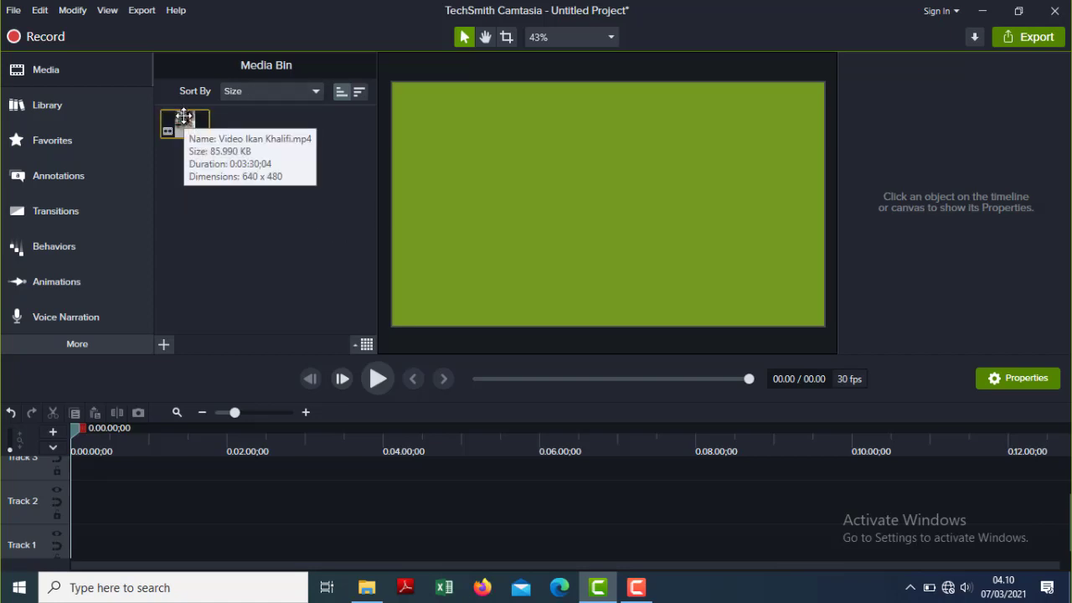
right_click(188, 121)
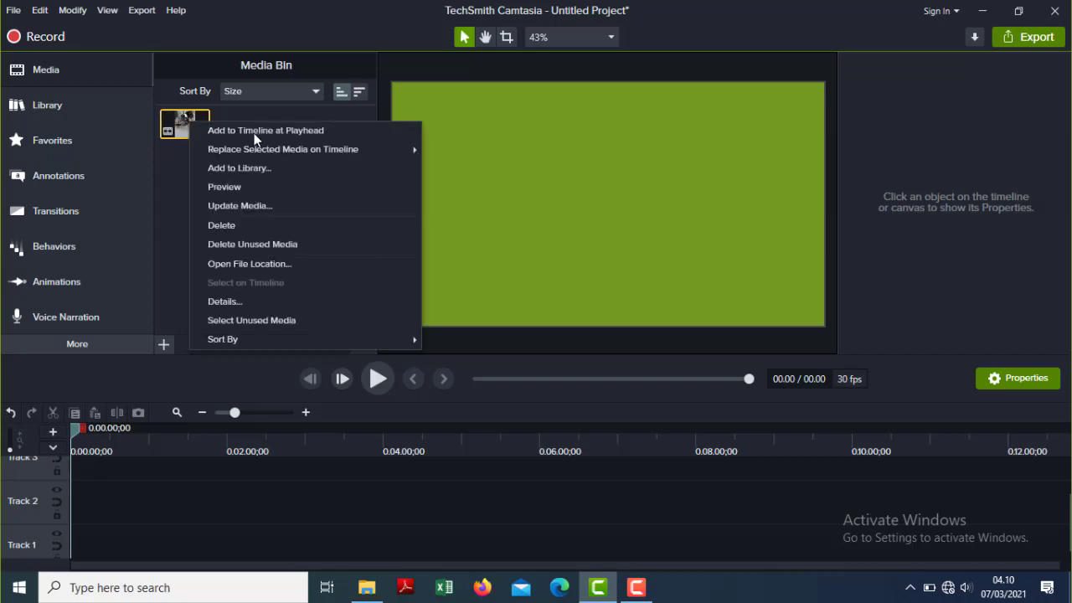
right_click(171, 175)
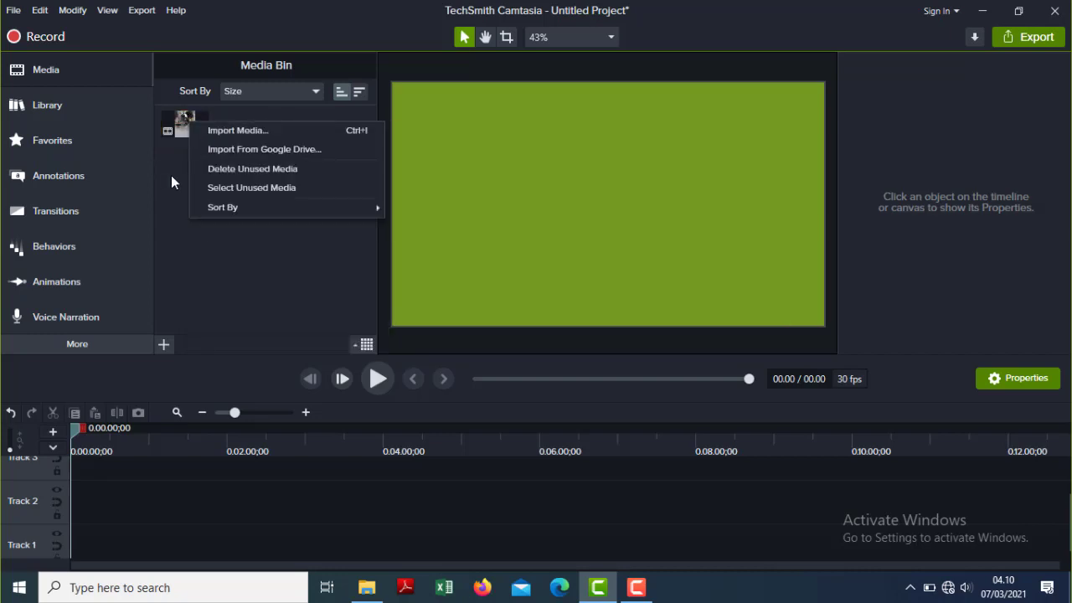
click(171, 175)
drag(163, 365, 50, 546)
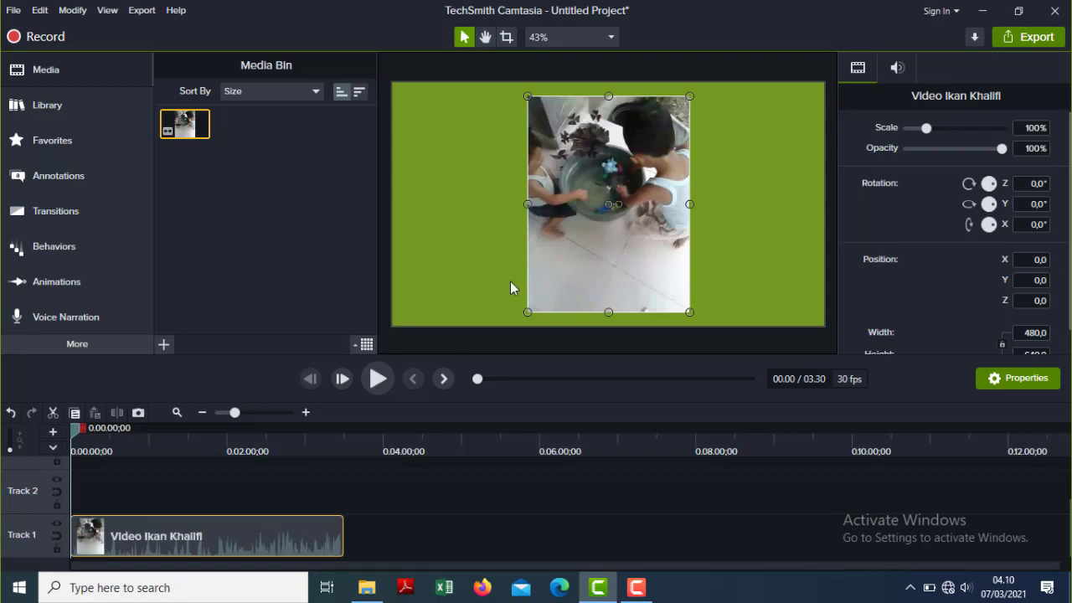
Open the project settings and choose 720p HD (1280x720) as the canvas dimensions
click(15, 12)
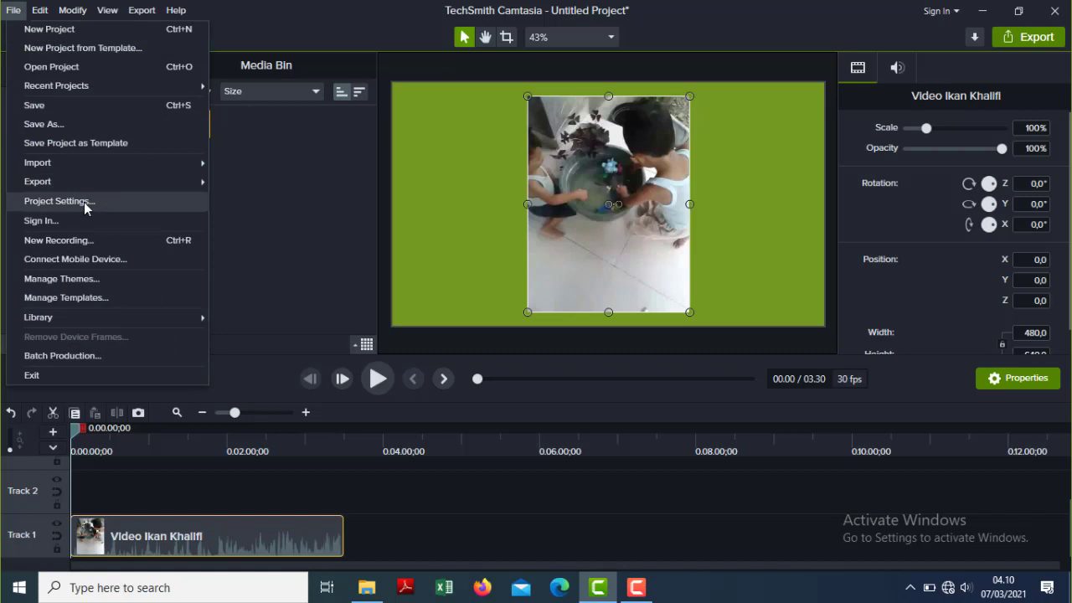
click(59, 201)
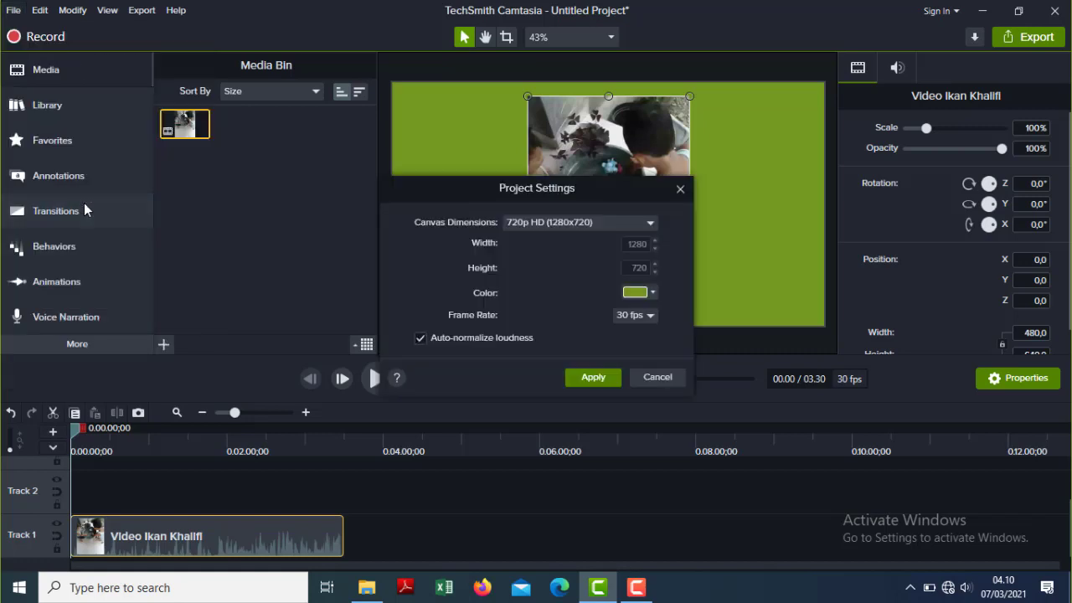
click(569, 222)
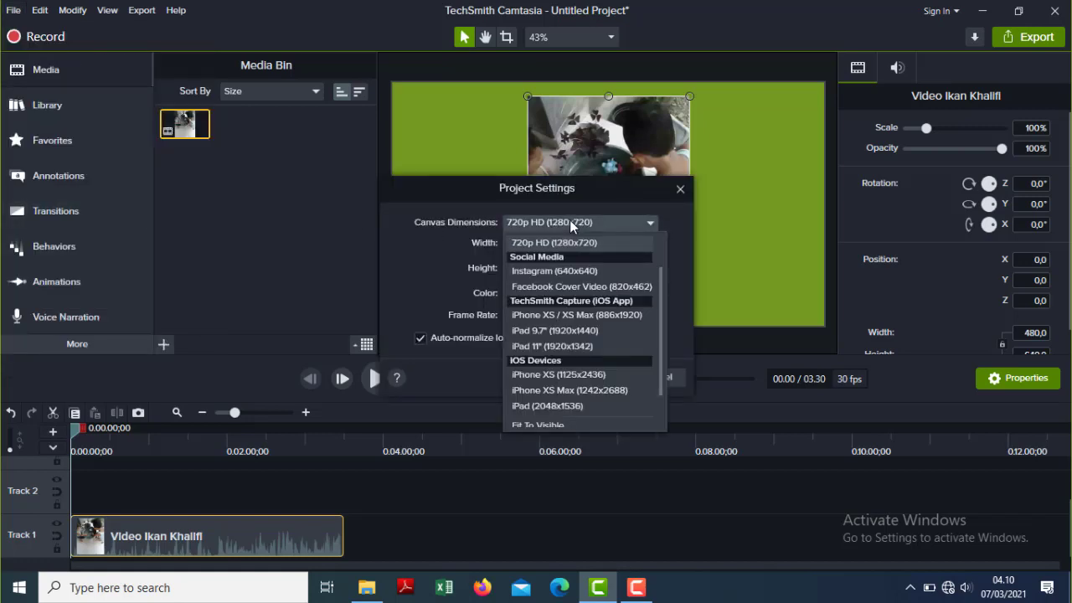
click(525, 243)
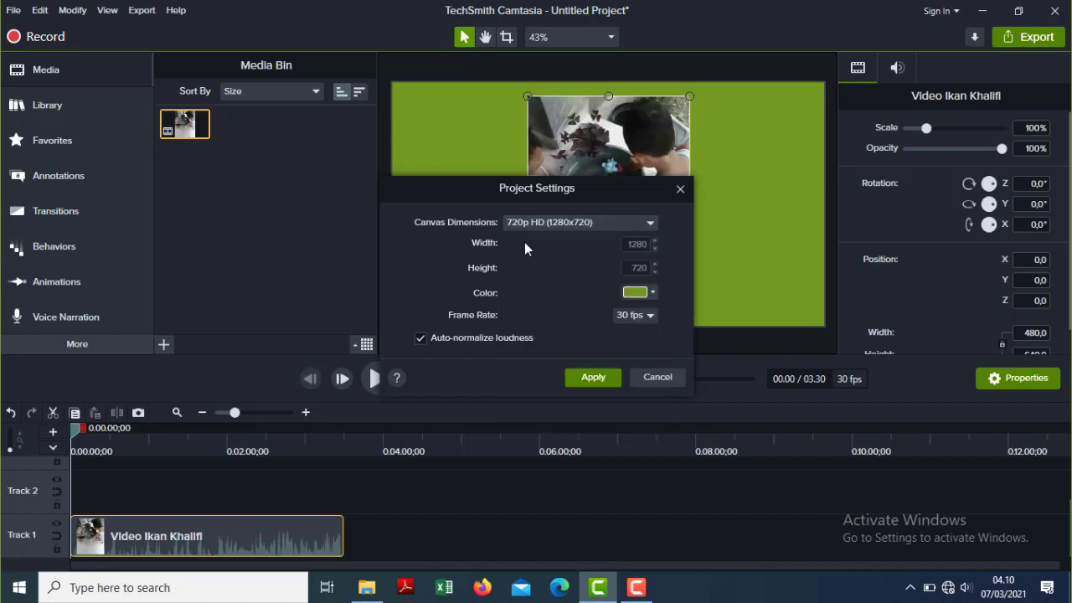
Change the canvas background color to bright red #F61C21 and apply the project settings
click(653, 293)
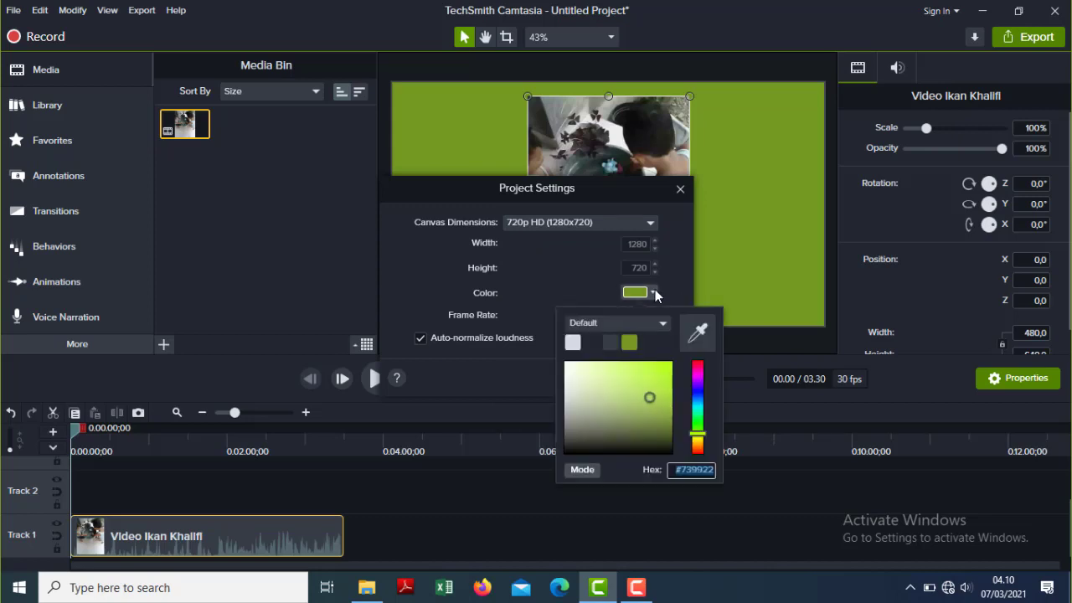
click(696, 366)
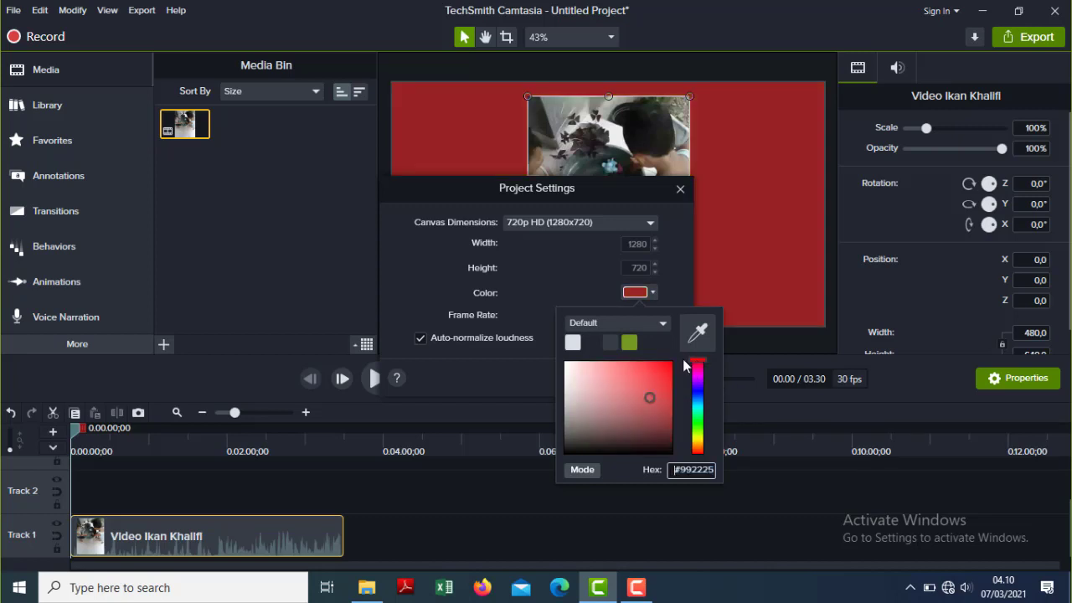
click(661, 365)
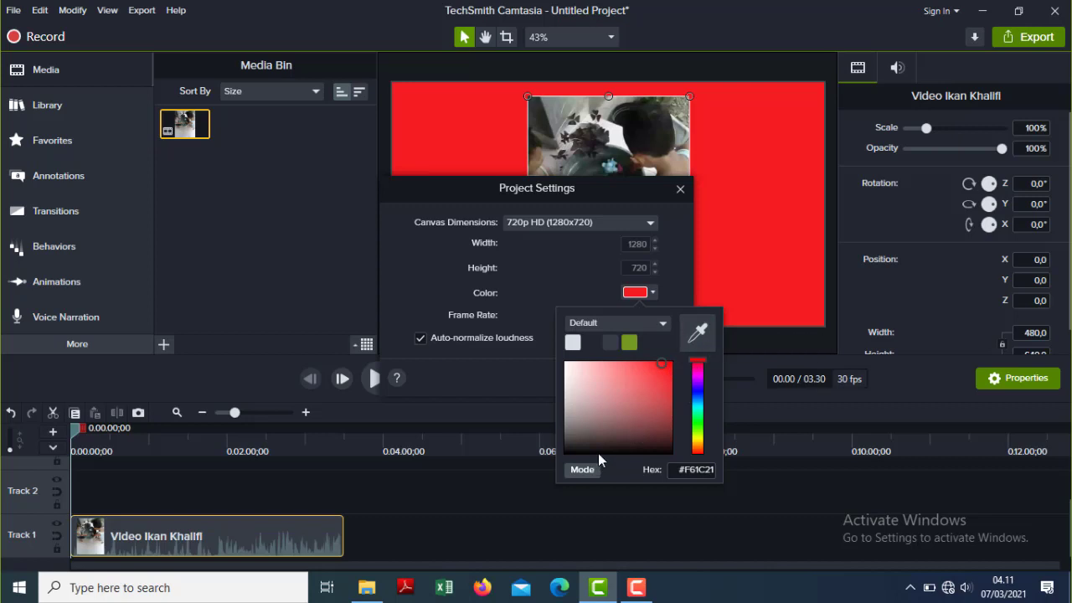
click(677, 285)
click(593, 377)
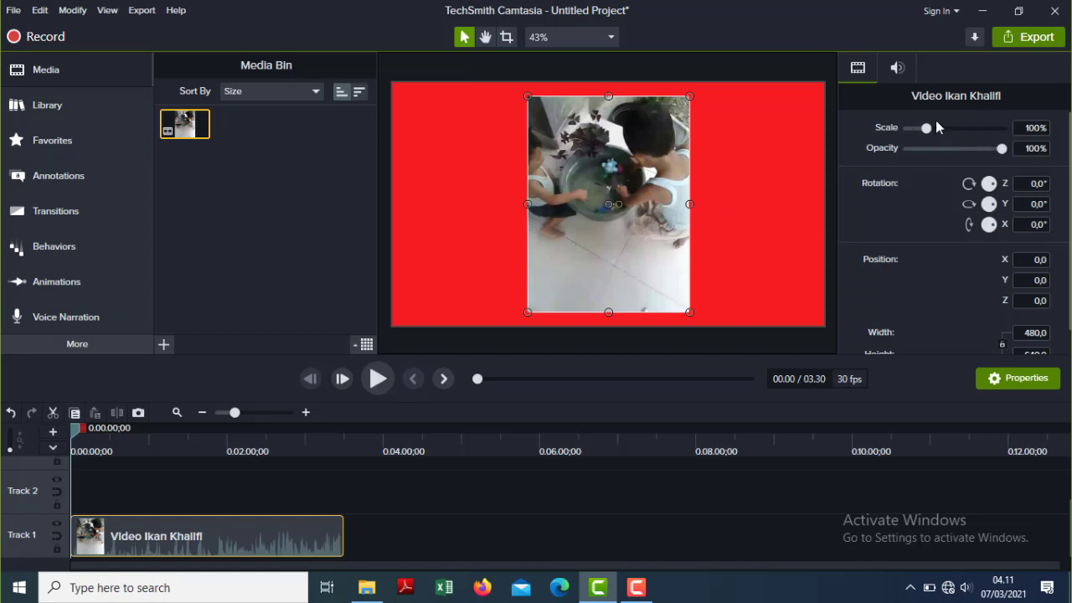
Scale the video clip up to about 113% to fill the canvas height, keep its opacity at 100%, and deselect it
drag(929, 128, 931, 128)
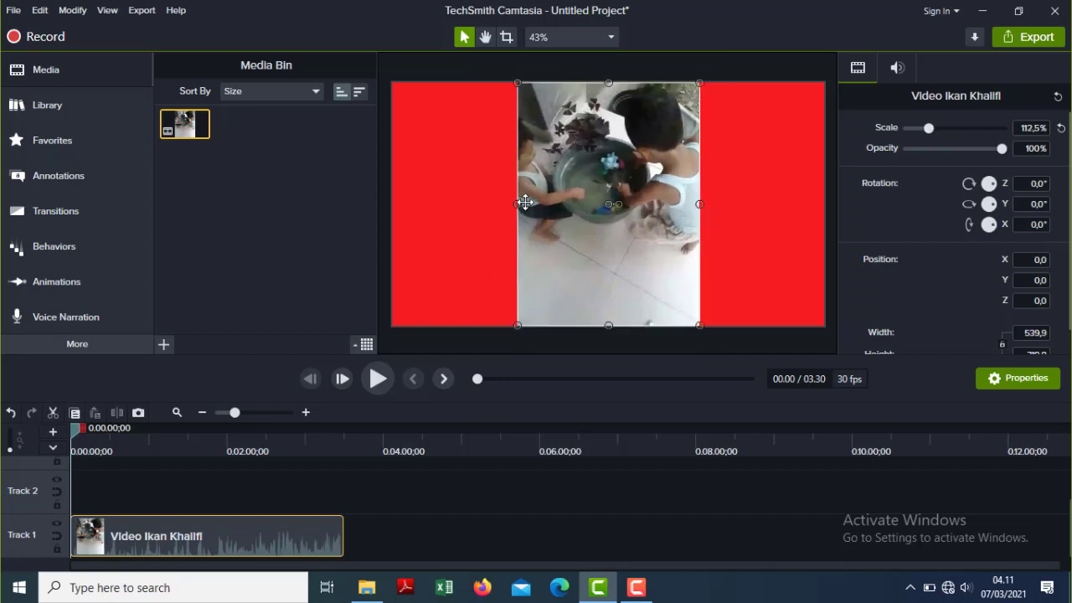
mouse_move(518, 203)
mouse_down()
mouse_move(504, 204)
mouse_move(517, 204)
mouse_up()
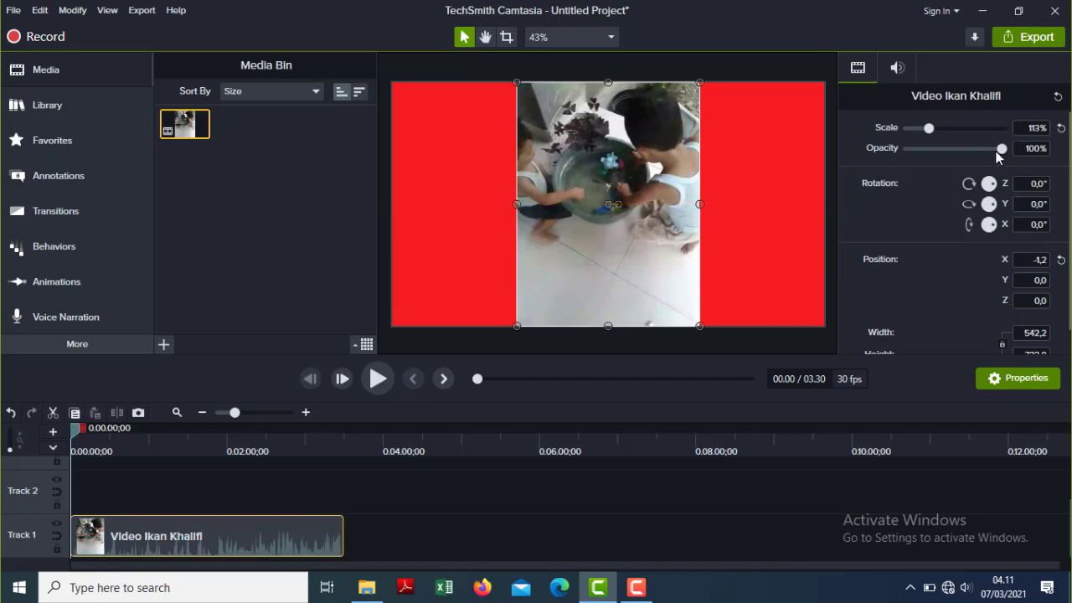
mouse_move(1004, 148)
mouse_down()
mouse_move(990, 149)
mouse_move(1007, 150)
mouse_up()
click(462, 166)
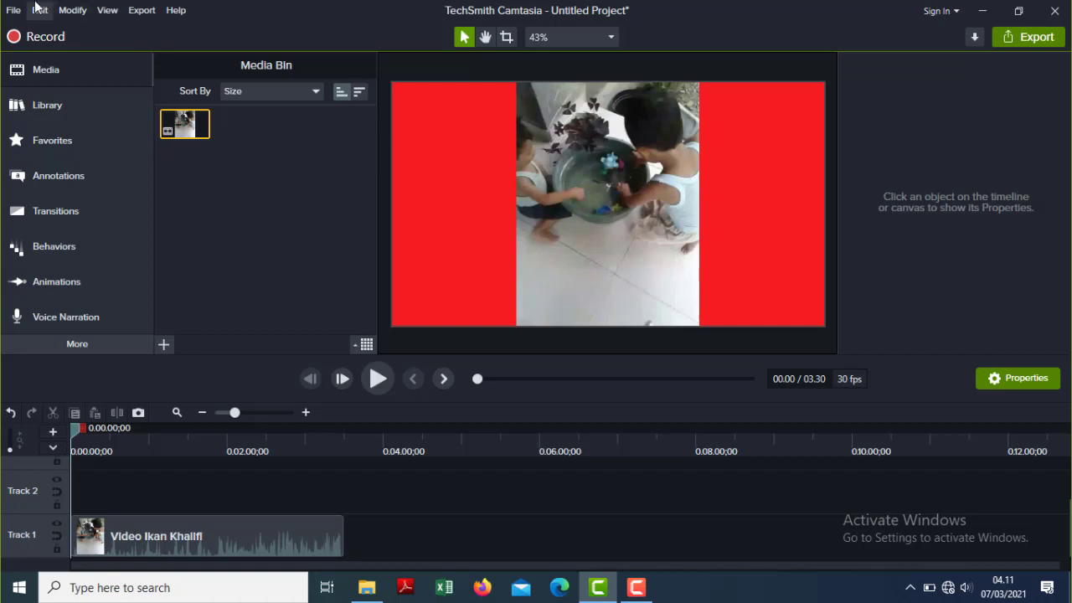
Open the Voice Narration tool, keep the Realtek microphone as the input device, and leave its input level at maximum
click(106, 11)
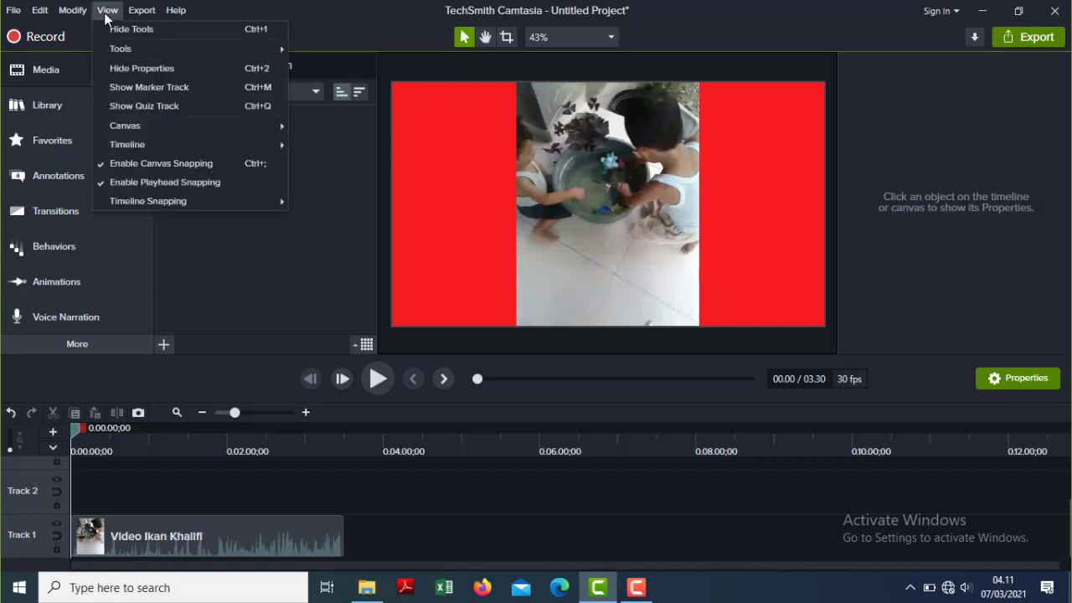
mouse_move(149, 51)
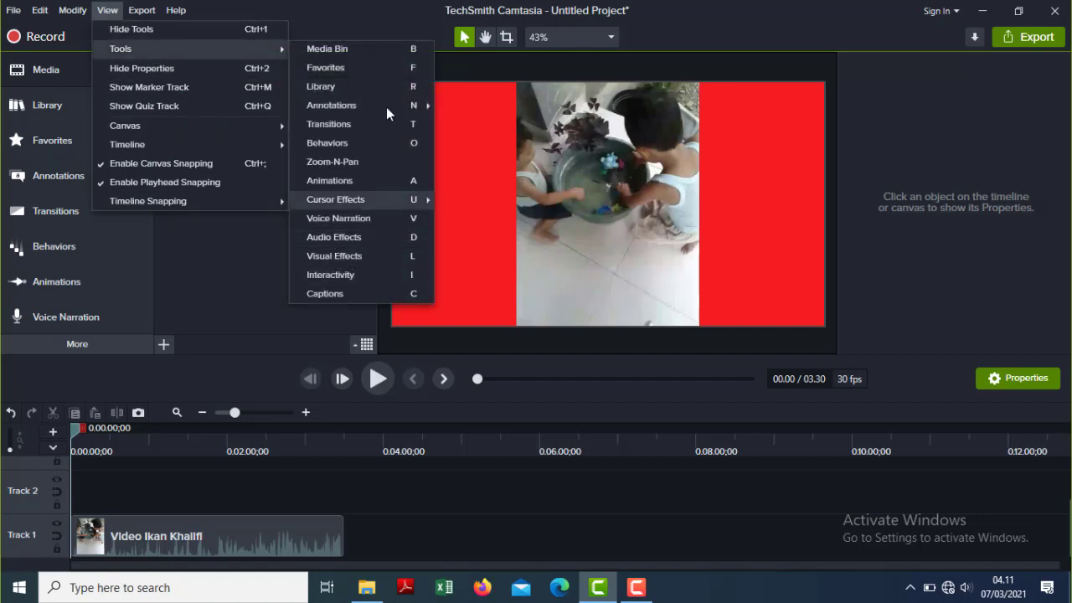
click(322, 220)
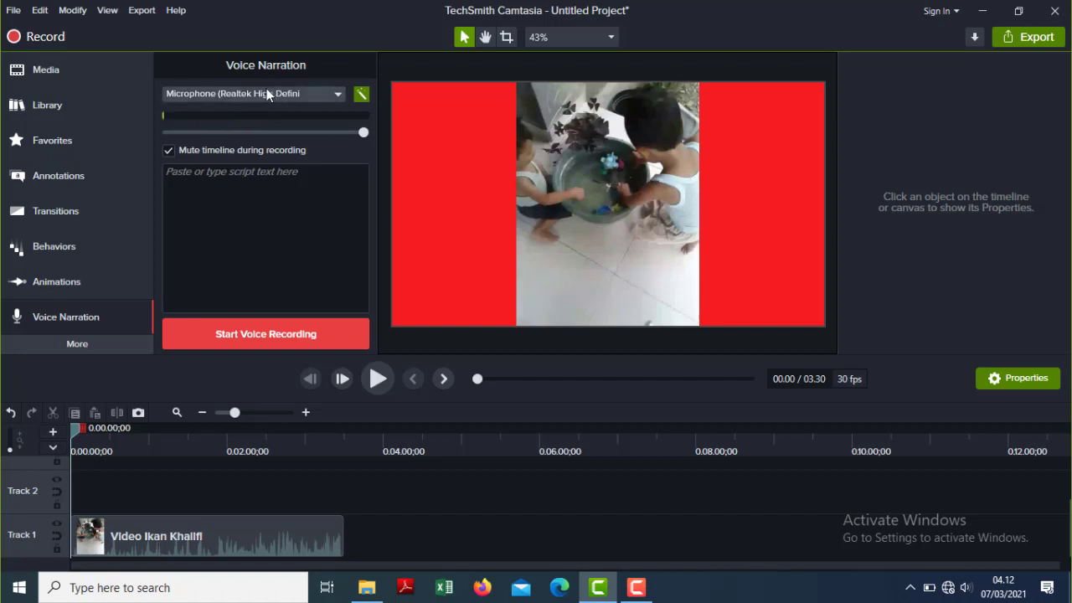
click(333, 95)
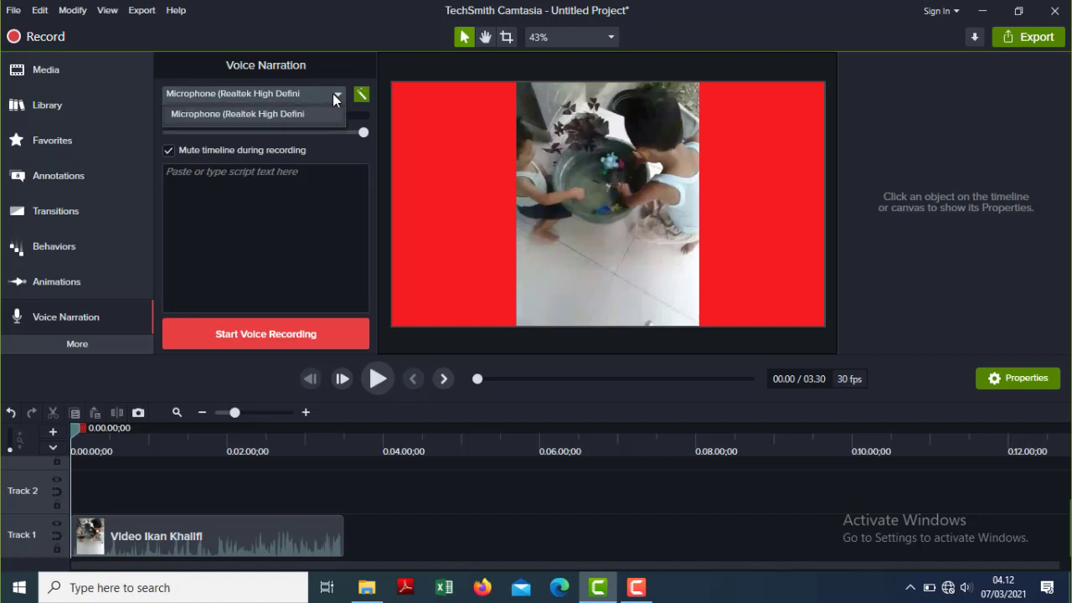
click(333, 93)
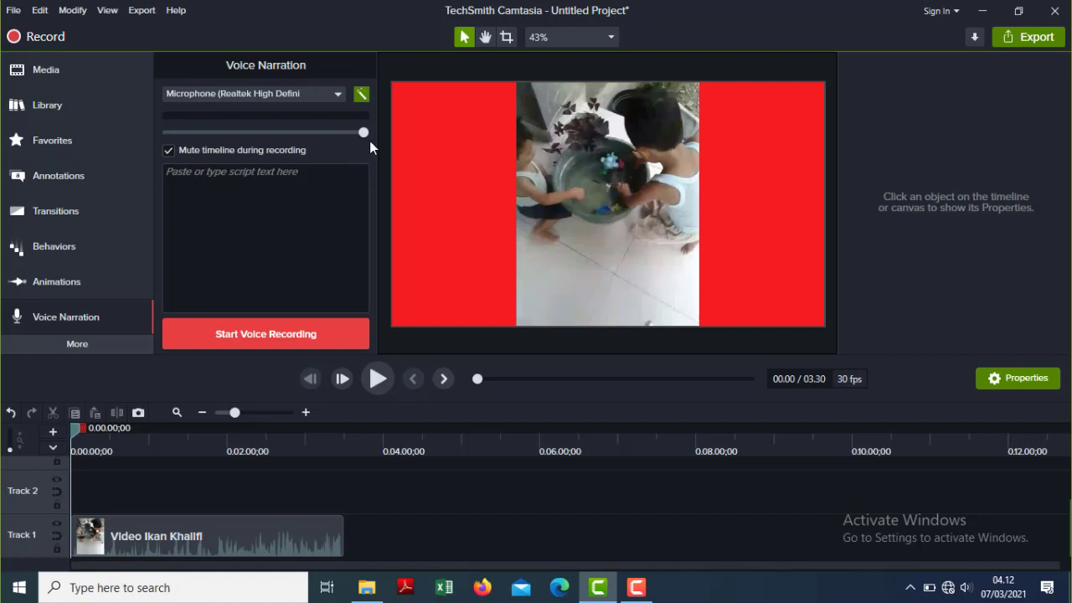
click(315, 132)
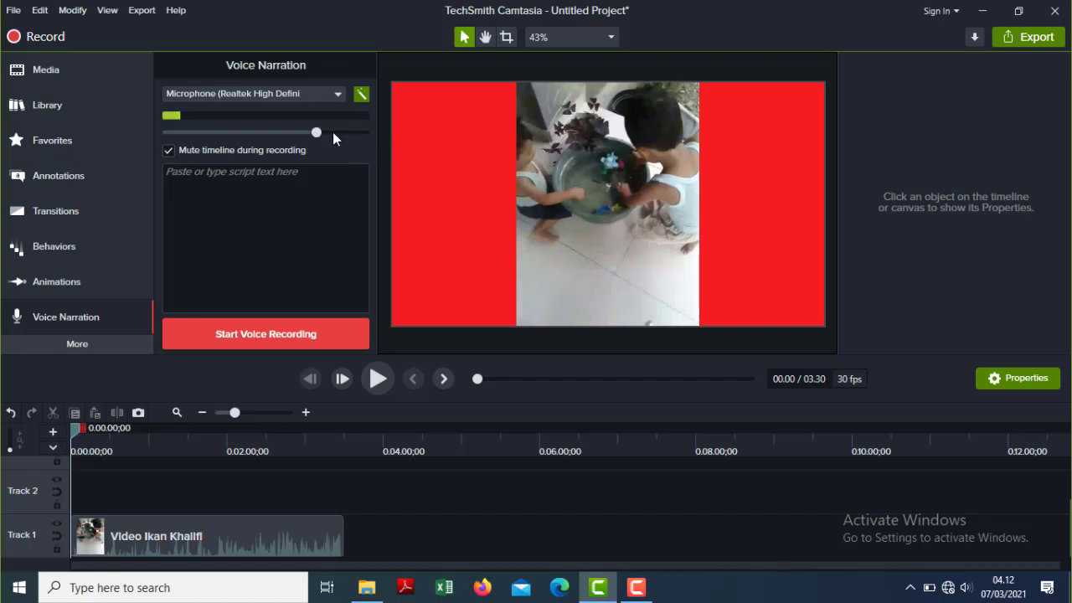
drag(366, 131, 368, 132)
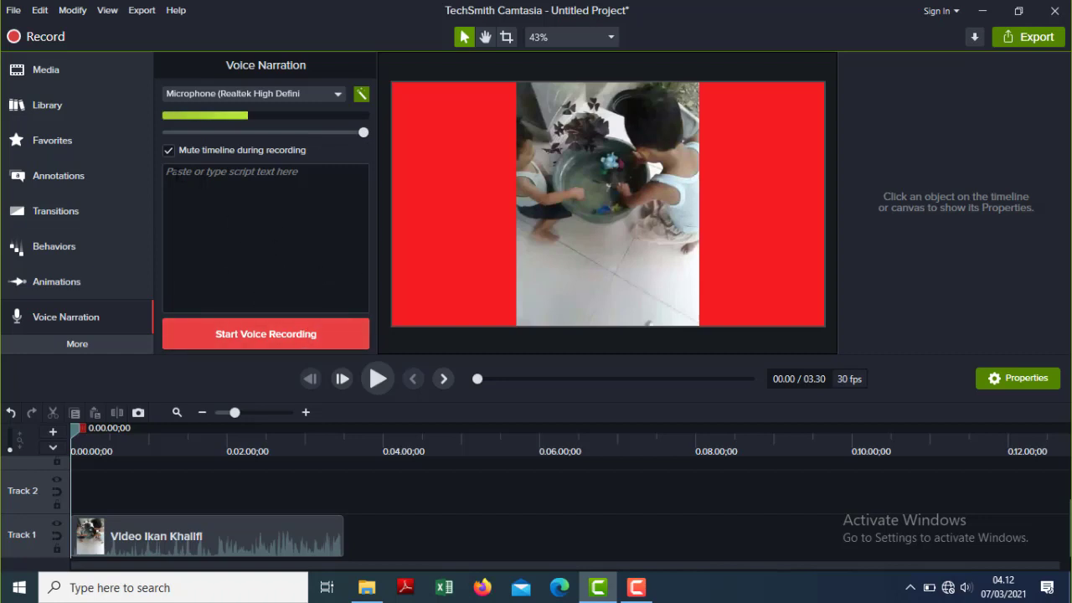
Record a voice narration from the start of the video with the timeline muted and no script text, and stop the recording
click(312, 253)
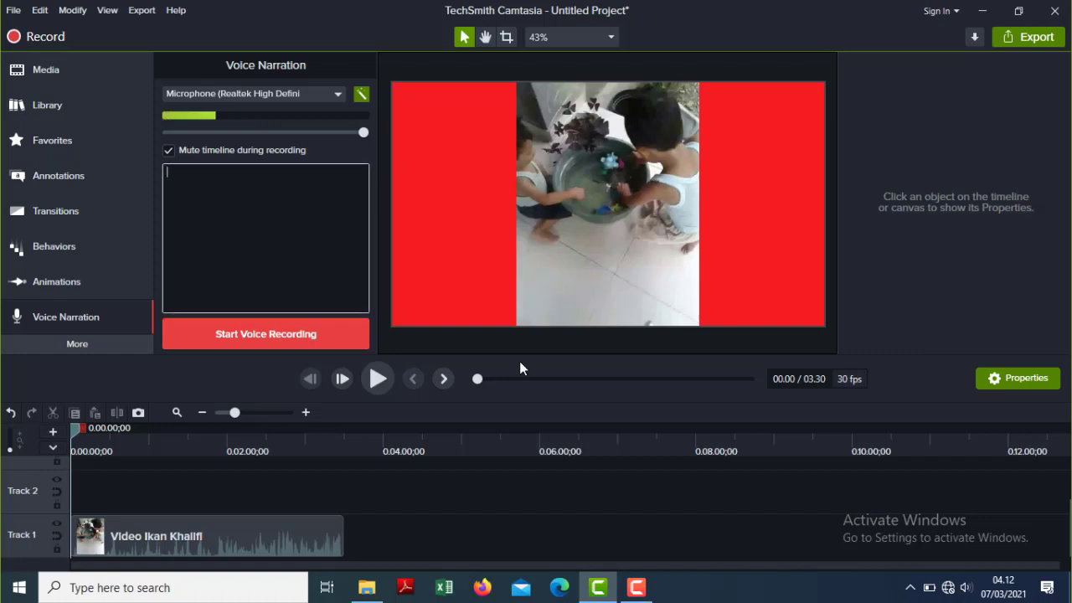
click(262, 339)
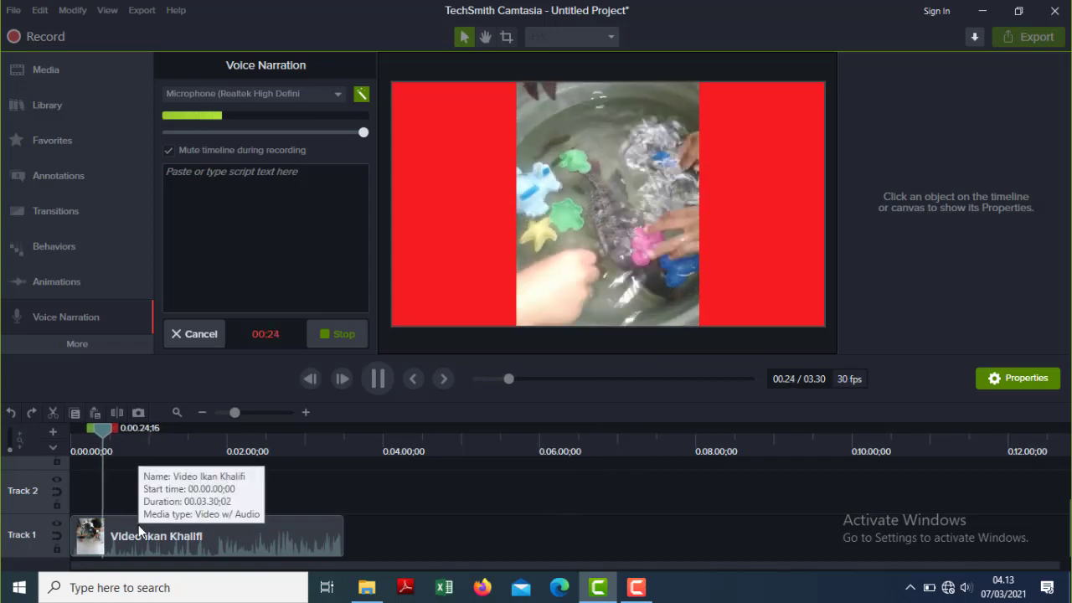
click(344, 338)
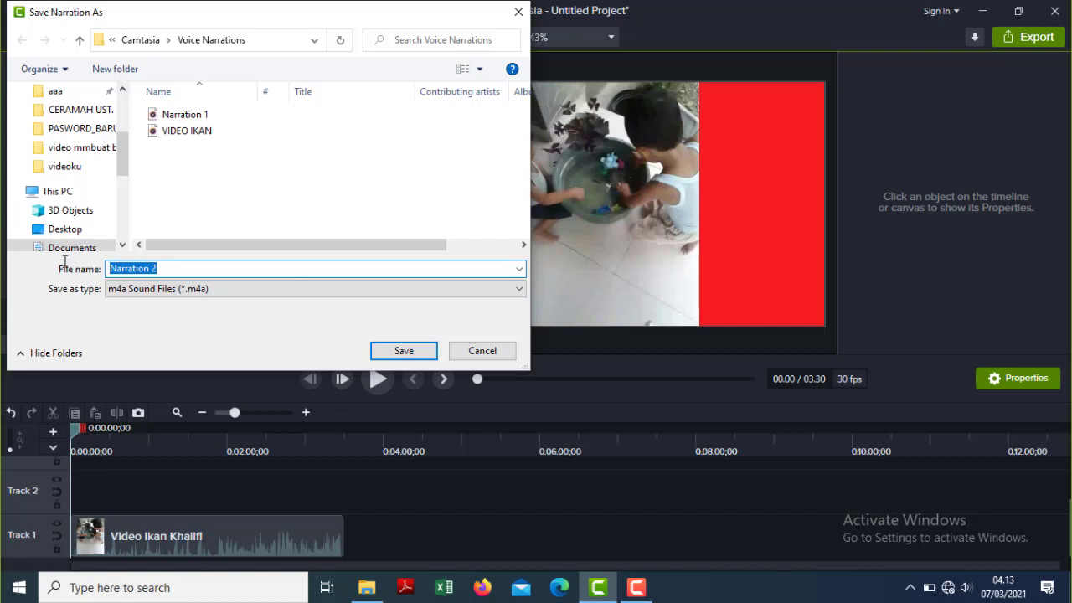
Try to save the recorded narration as VIDEO IKAN in the Voice Narrations folder, replacing the existing file
text(VIDEO)
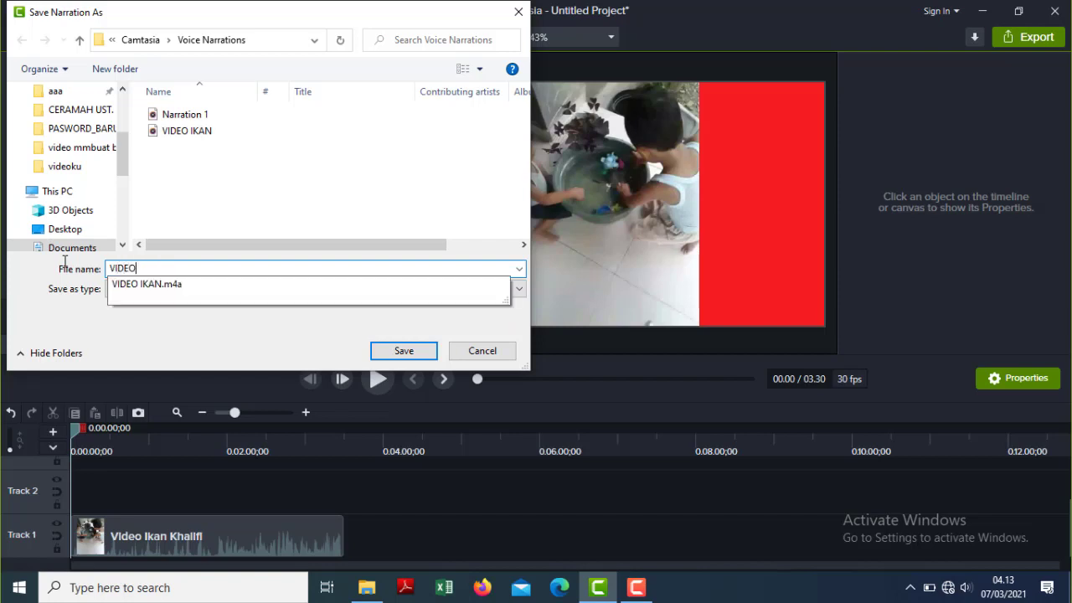
text( IKAN)
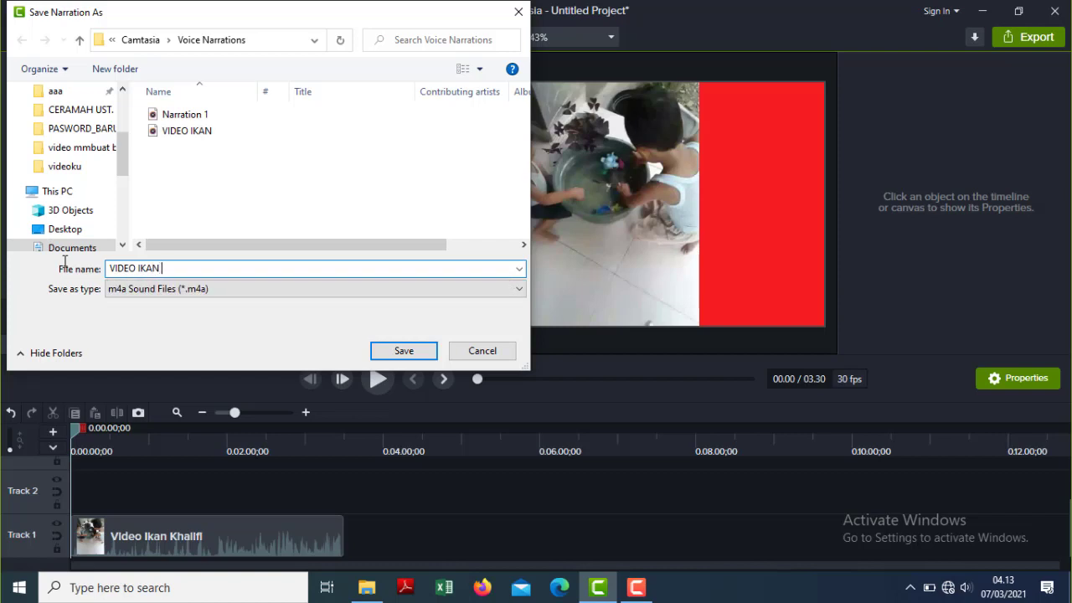
click(404, 351)
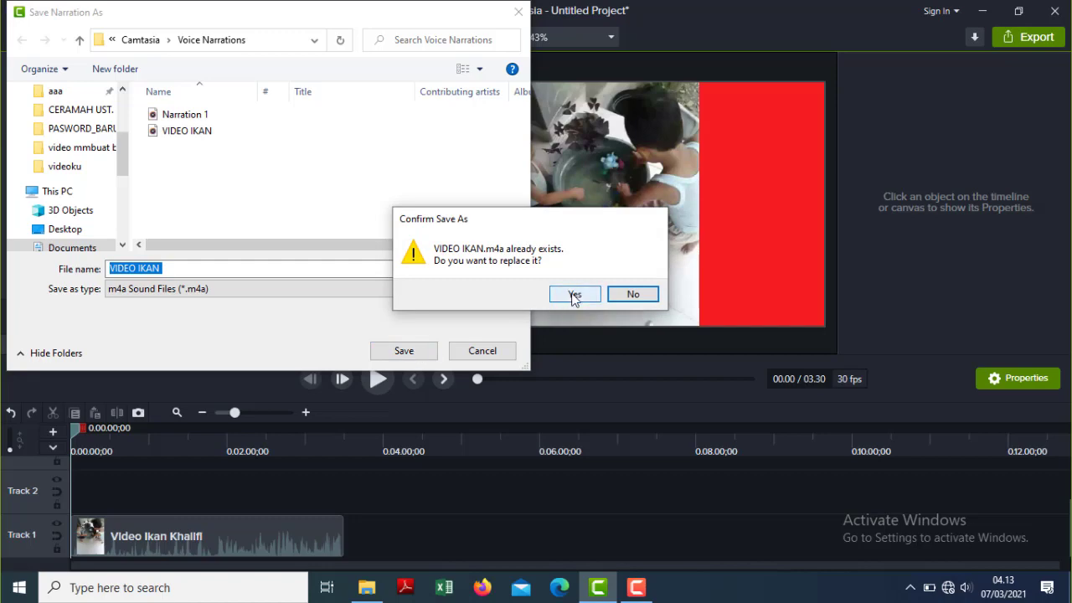
click(575, 296)
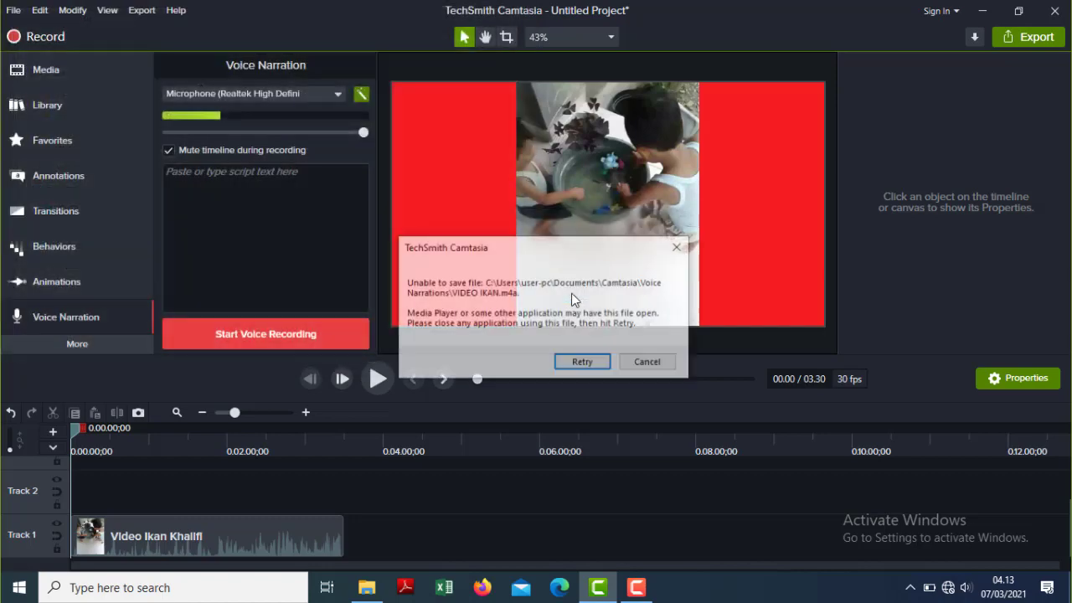
click(644, 363)
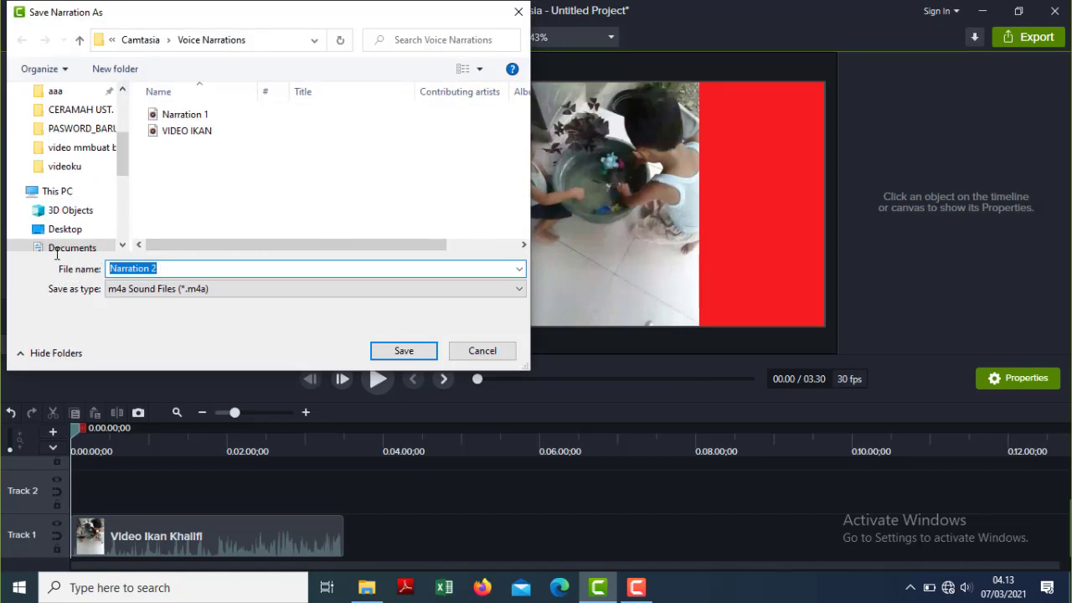
Save the narration as the m4a file IKAN 1 and move its clip down to the start of Track 2
text(IKAN 1)
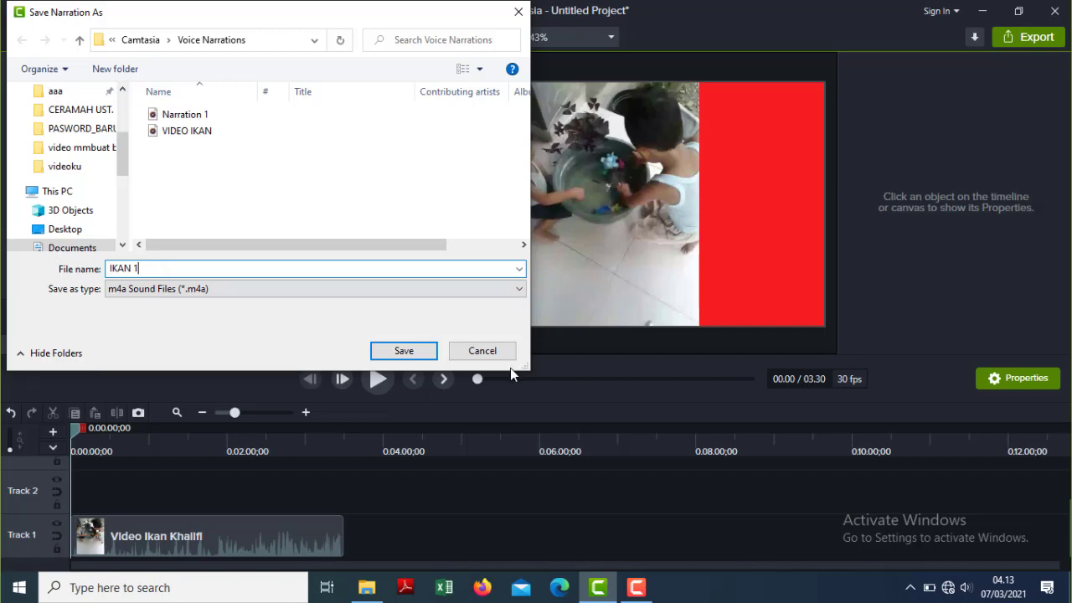
click(403, 351)
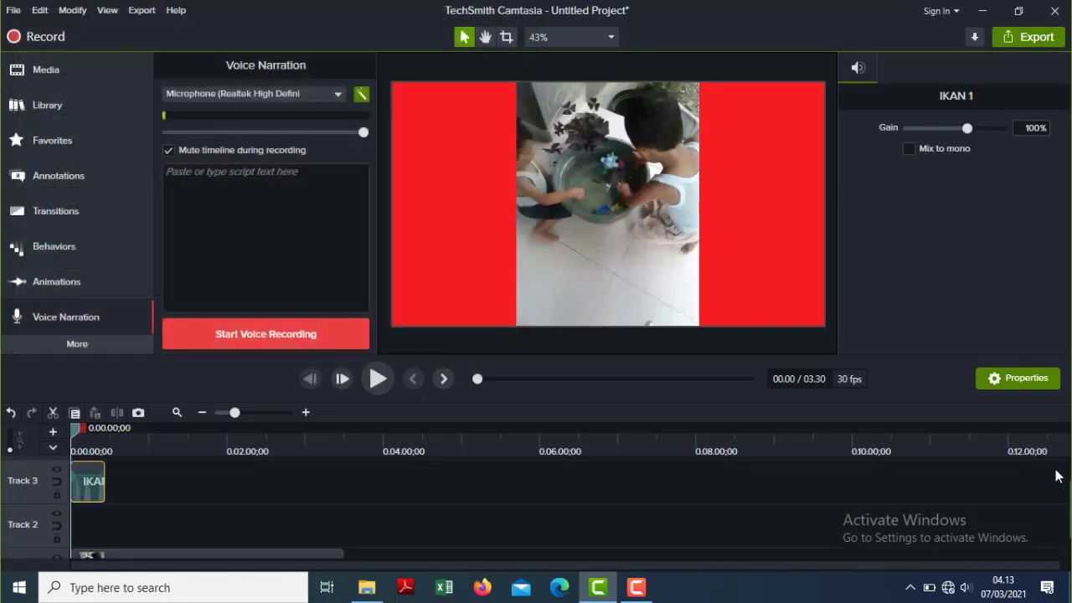
drag(1066, 477, 1065, 509)
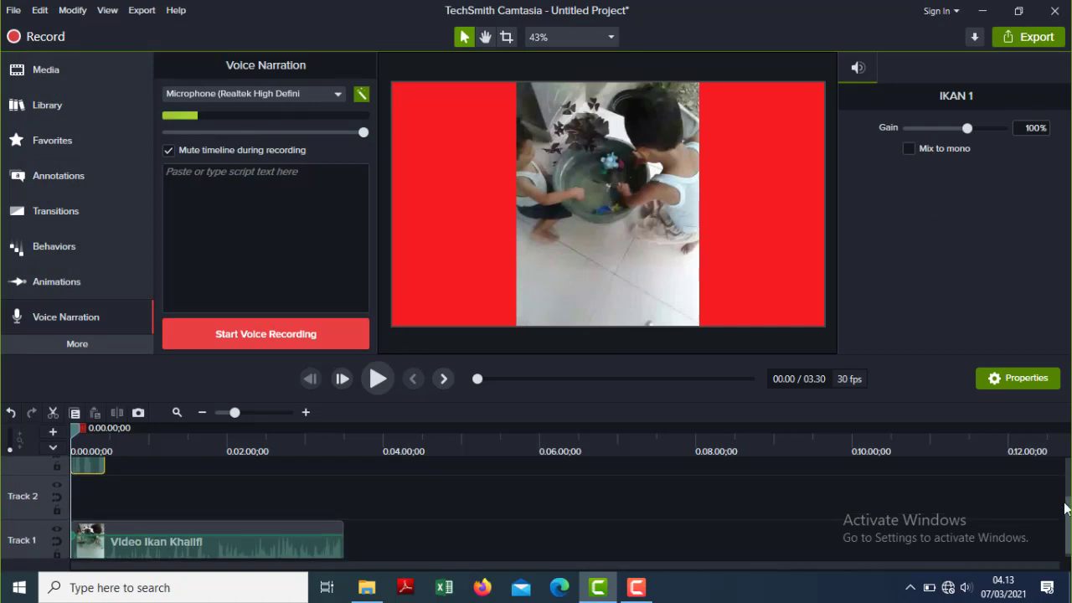
mouse_move(85, 473)
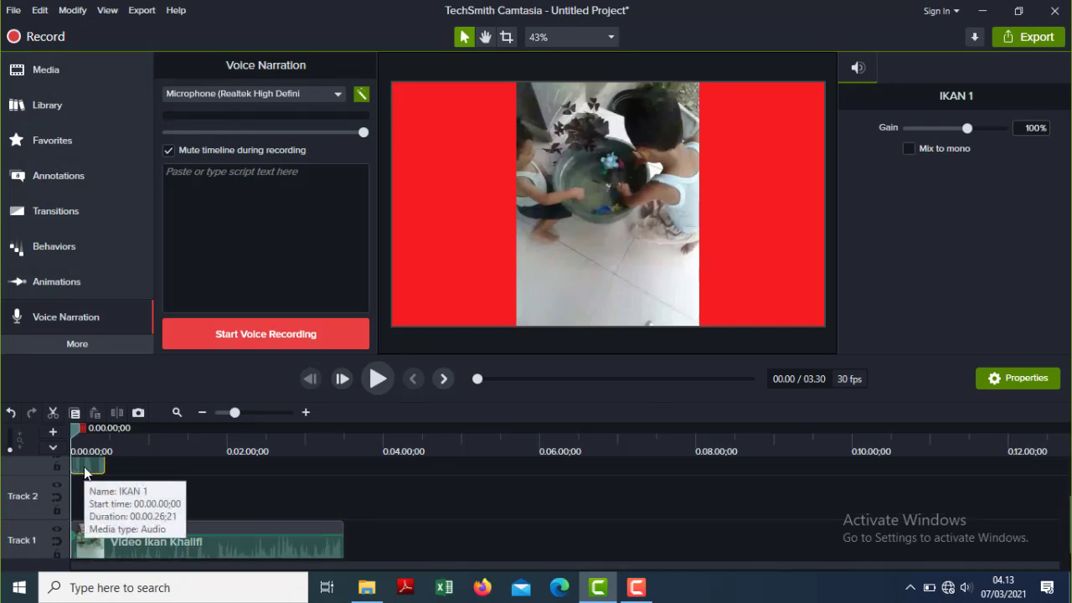
drag(85, 474, 86, 521)
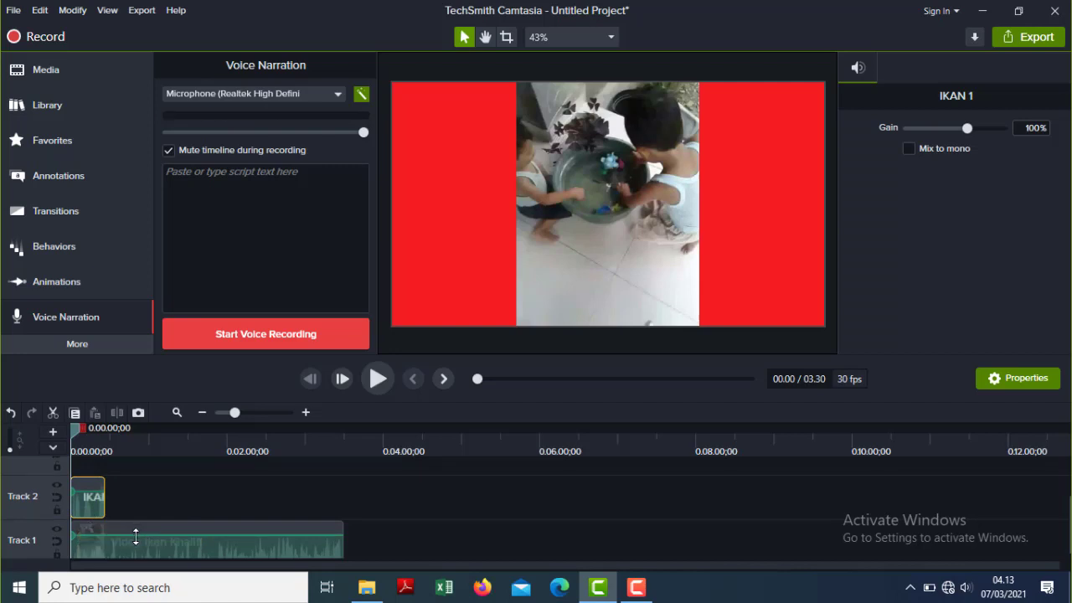
Raise the audio level of the video clip on Track 1 and of the narration clip on Track 2
drag(135, 541, 133, 521)
click(86, 495)
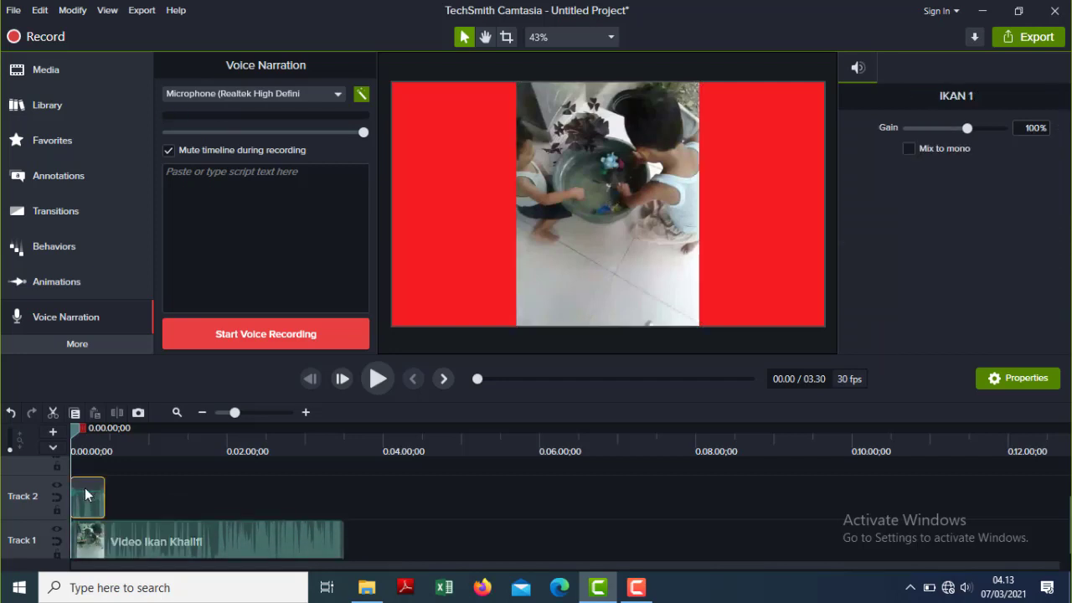
drag(82, 497, 80, 473)
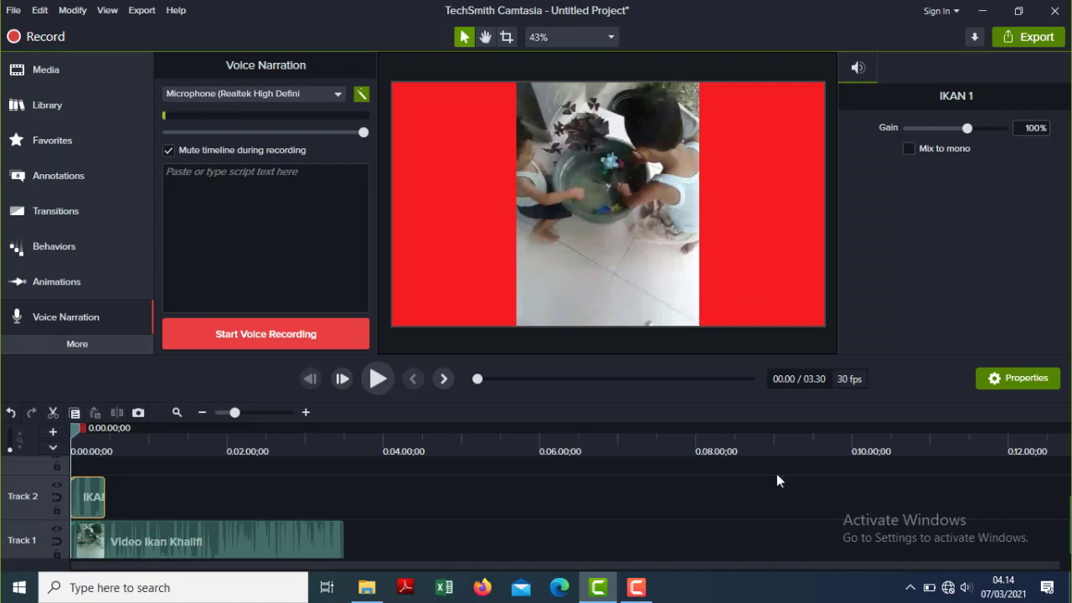
click(637, 587)
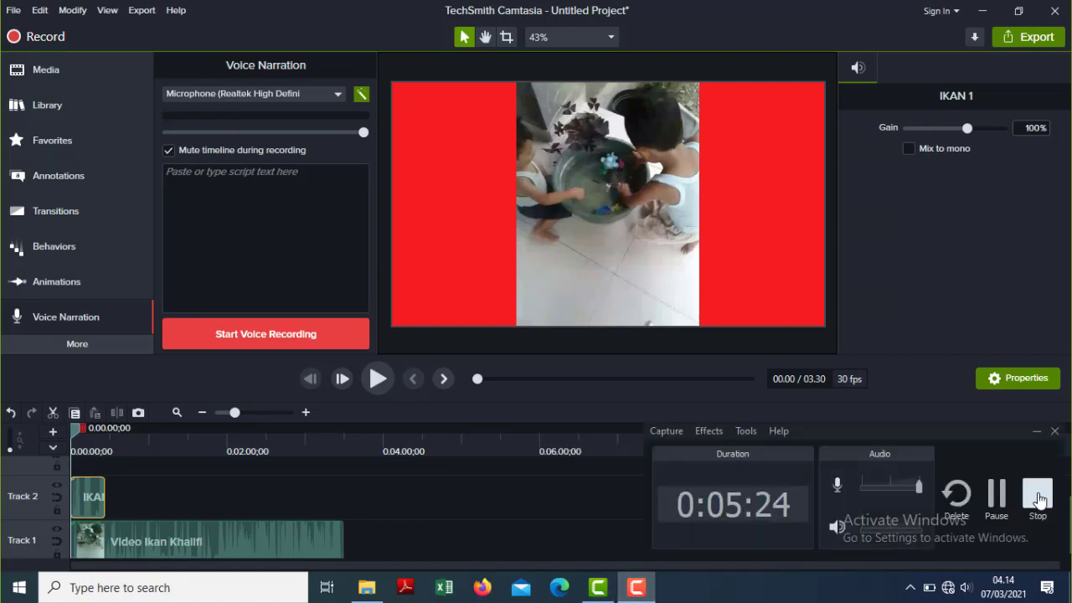